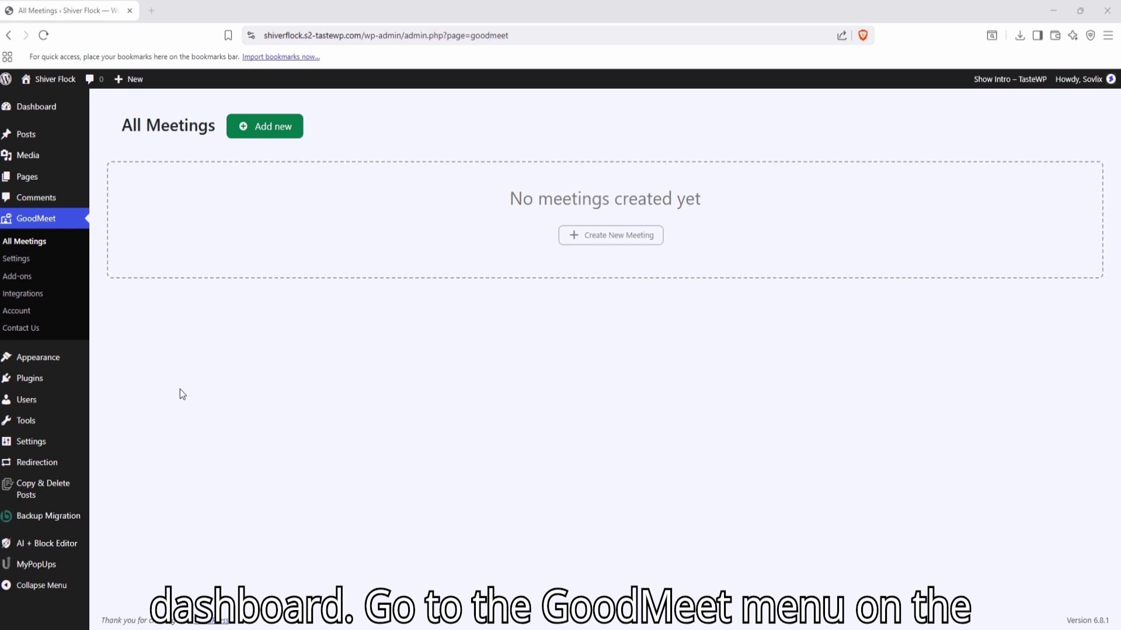
Copy the redirect URI from GoodMeet's Google Meet settings and follow the setup link to Google Cloud
left_click(21, 261)
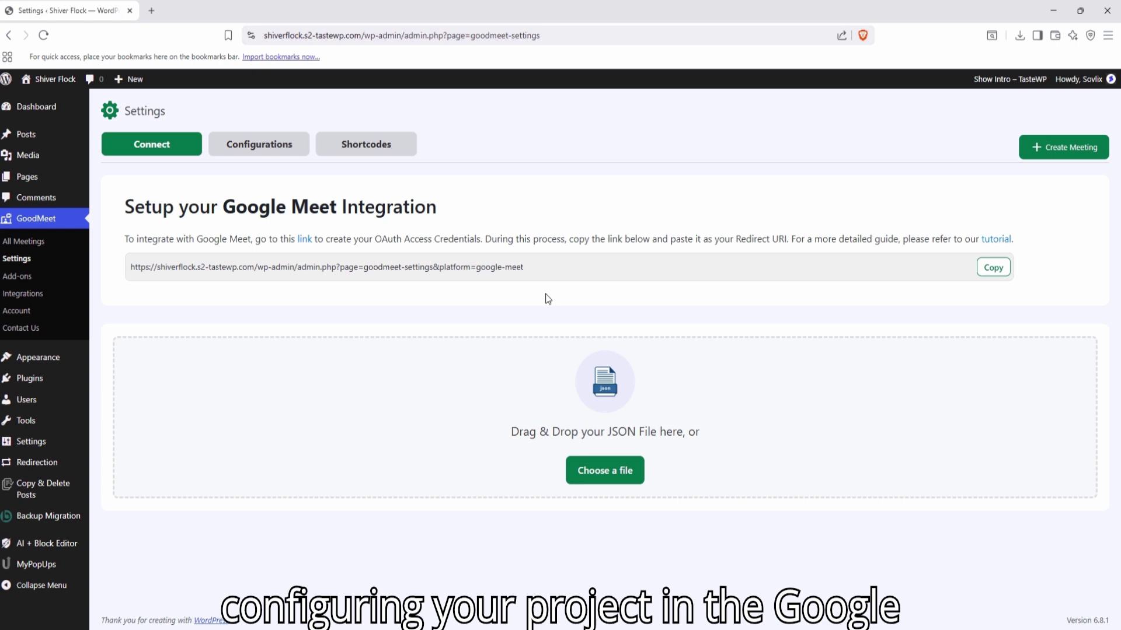
left_click(992, 267)
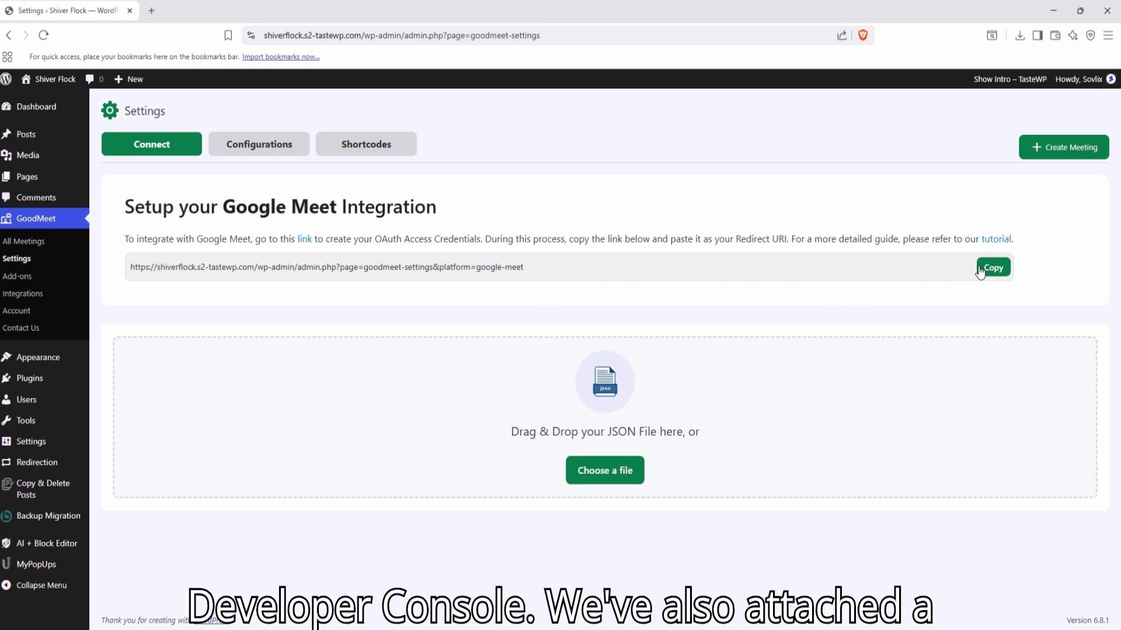
left_click(305, 244)
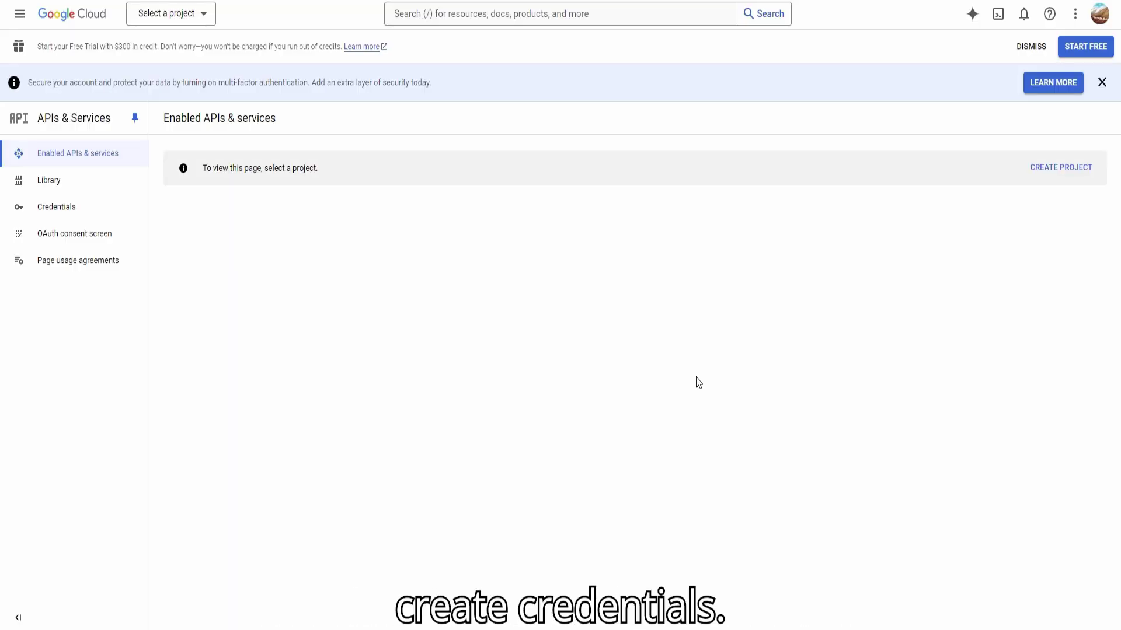
Create a new Google Cloud project named 'google meet api'
left_click(210, 17)
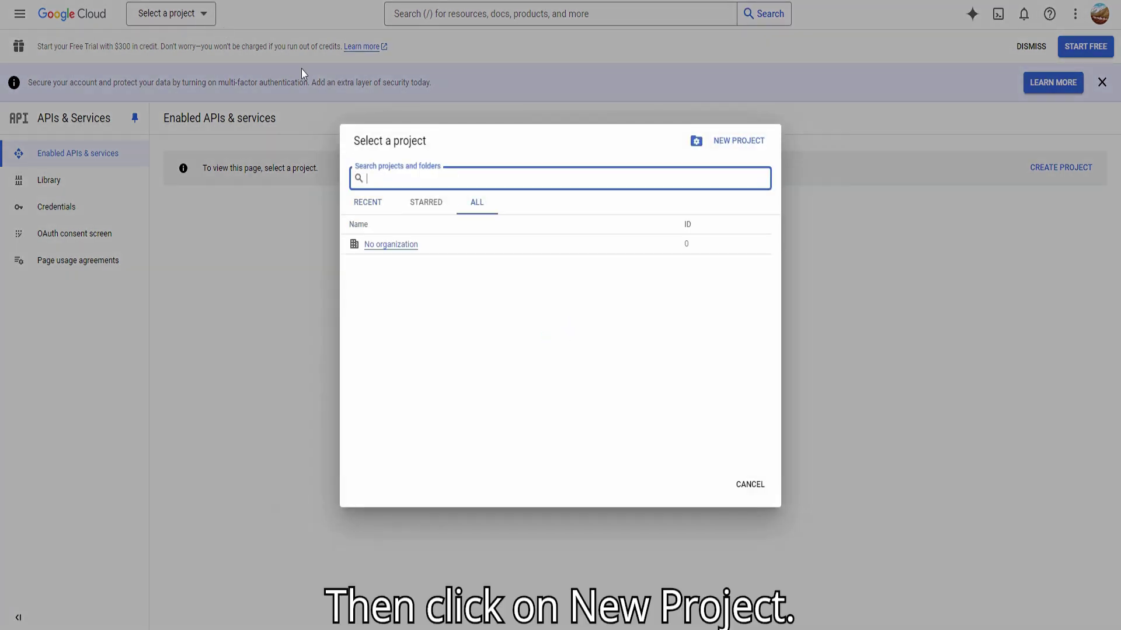
left_click(738, 142)
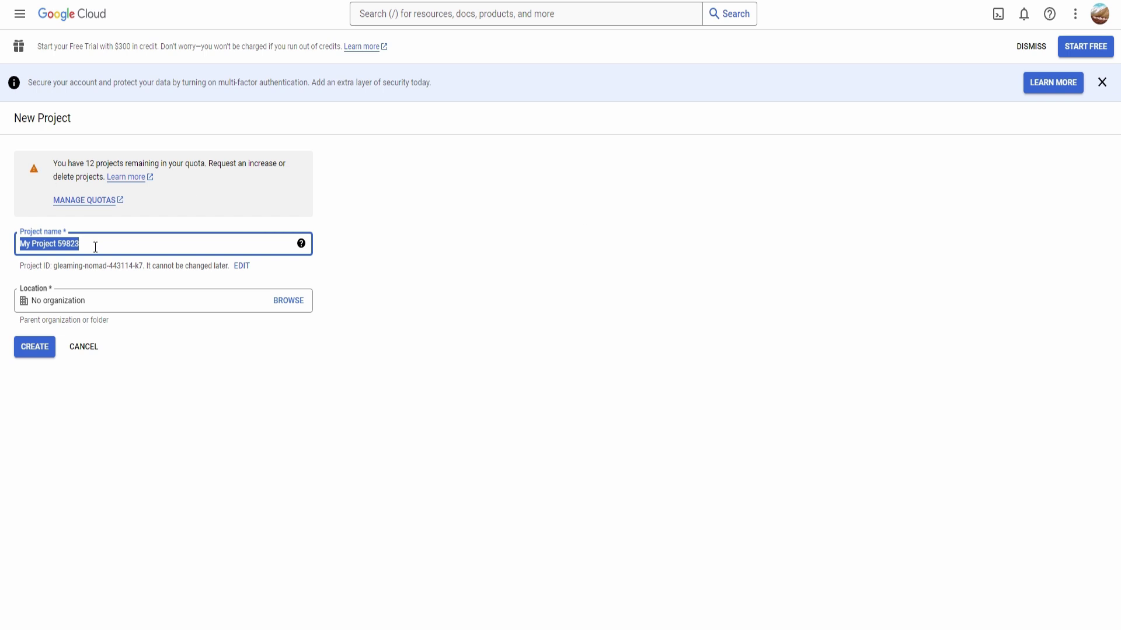
key("BackSpace")
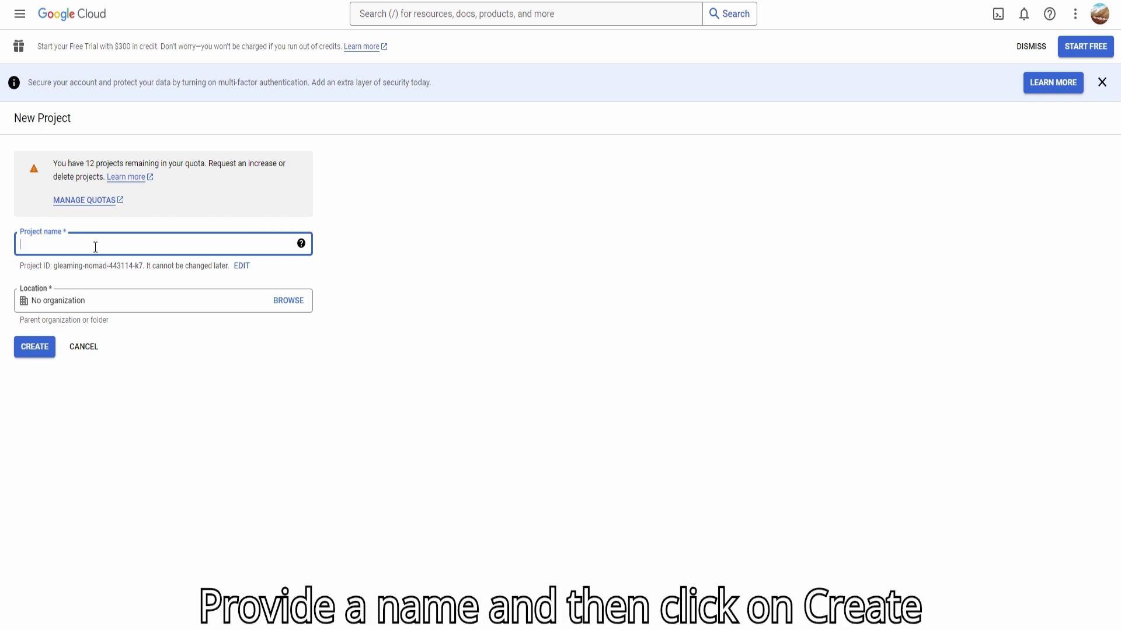
type("google meet api")
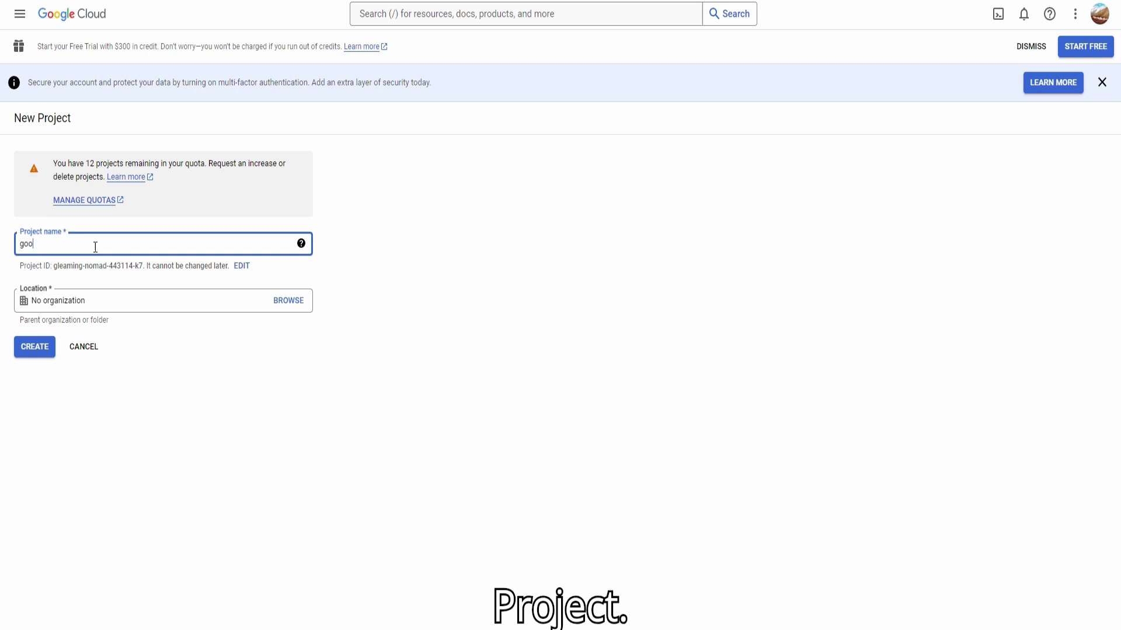
left_click(33, 353)
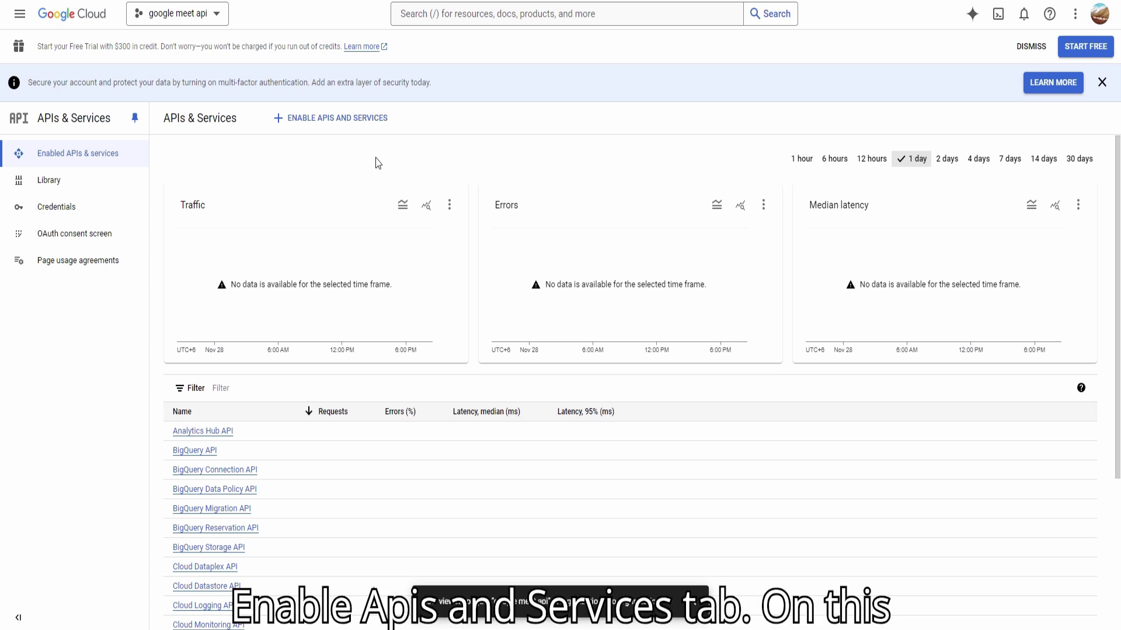
Find and enable the Google Calendar API in the library, then start its Create credentials wizard
left_click(333, 120)
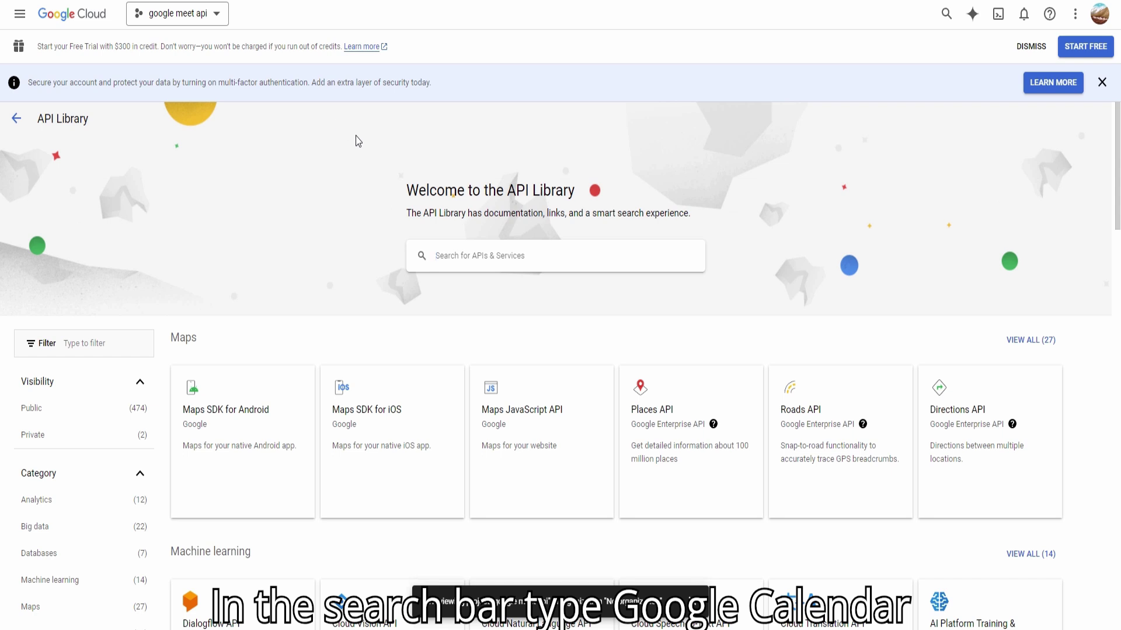
left_click(442, 255)
type("google clander")
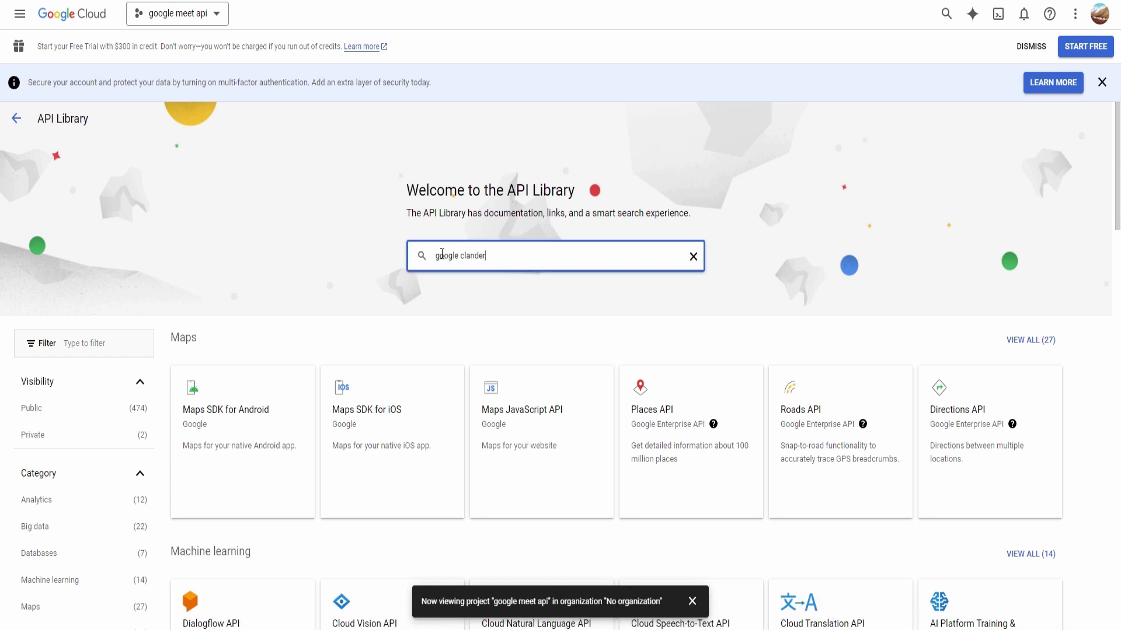
key("Return")
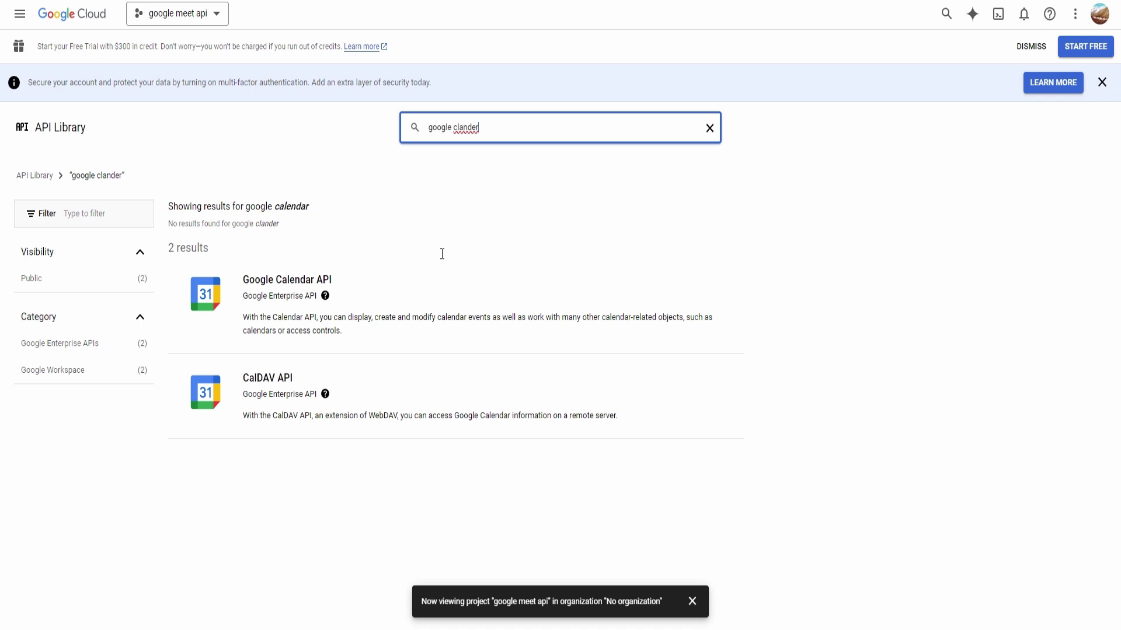
left_click(295, 289)
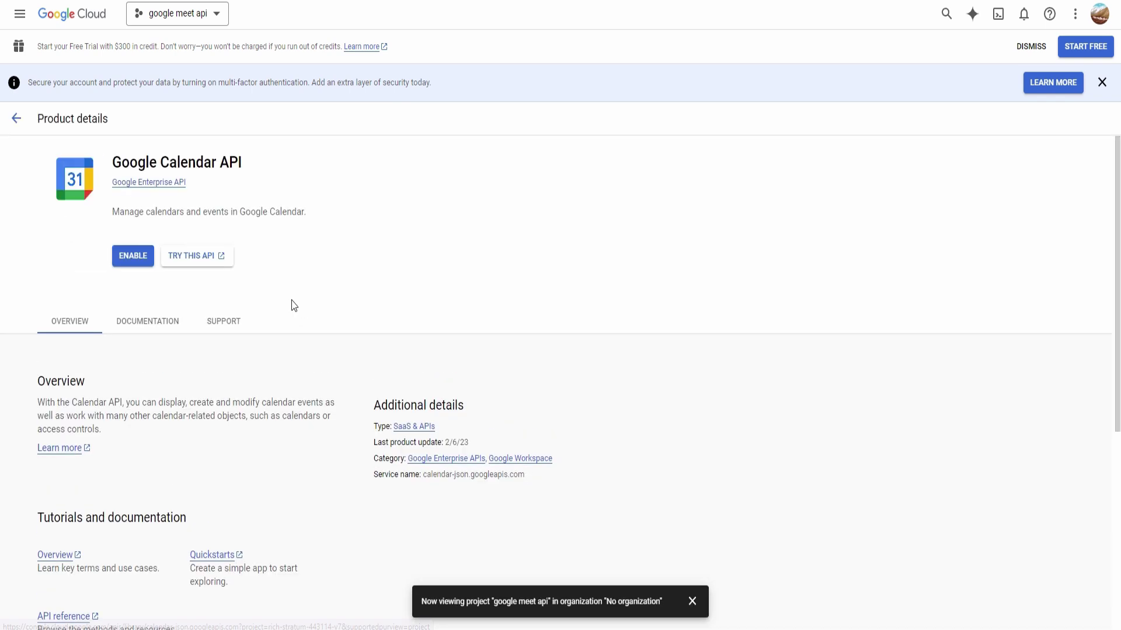
left_click(133, 258)
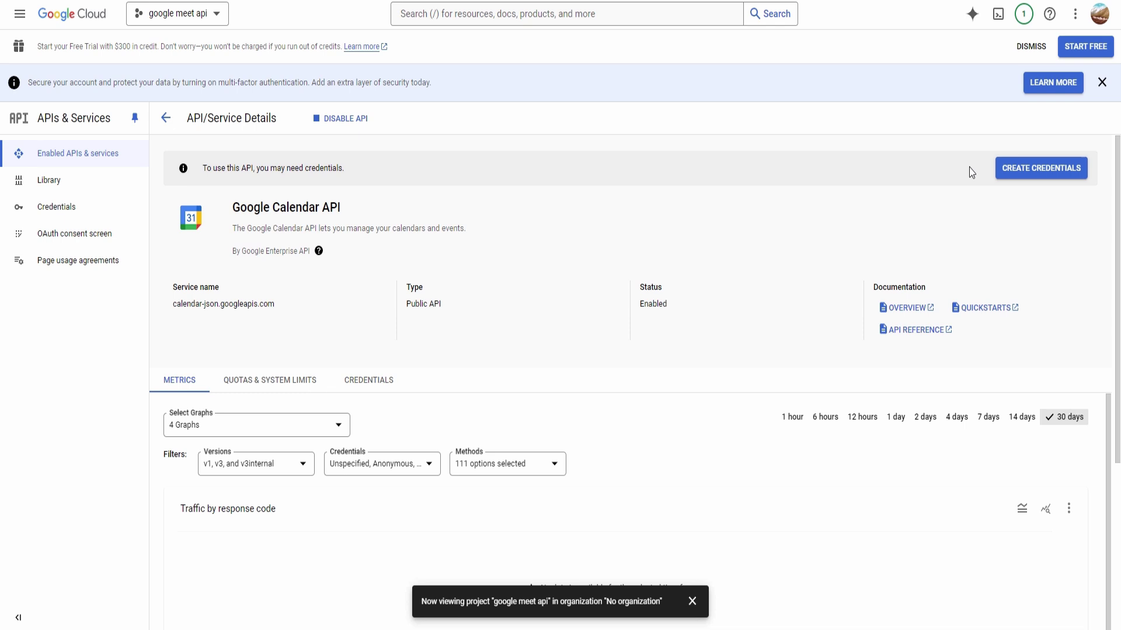
left_click(1016, 173)
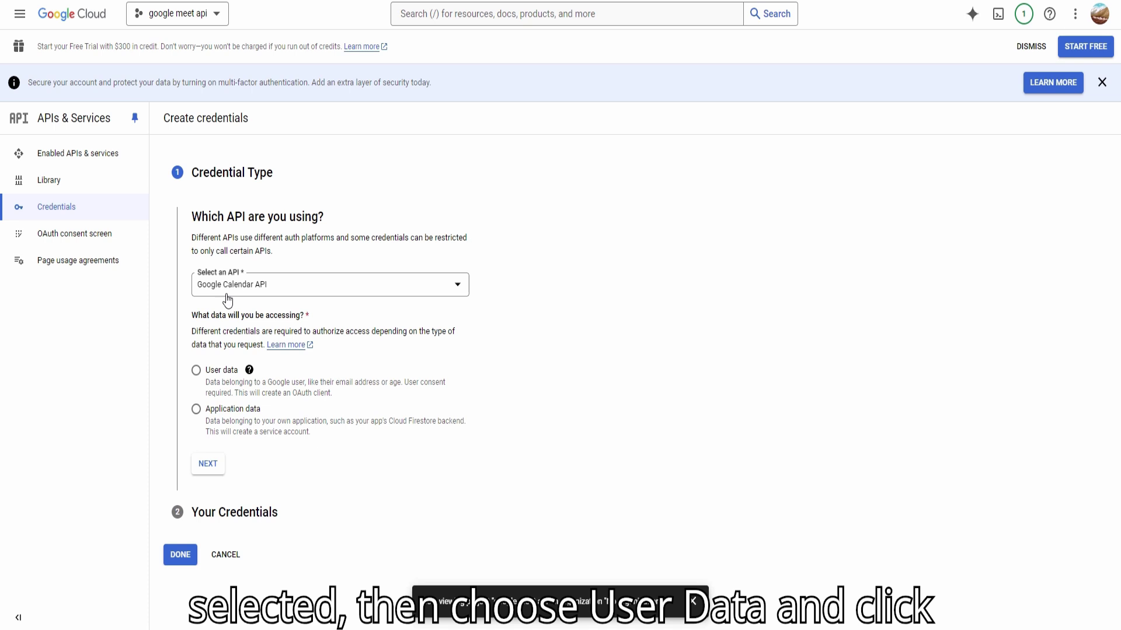
Choose user data access and give the consent screen an app name and user support email
left_click(197, 373)
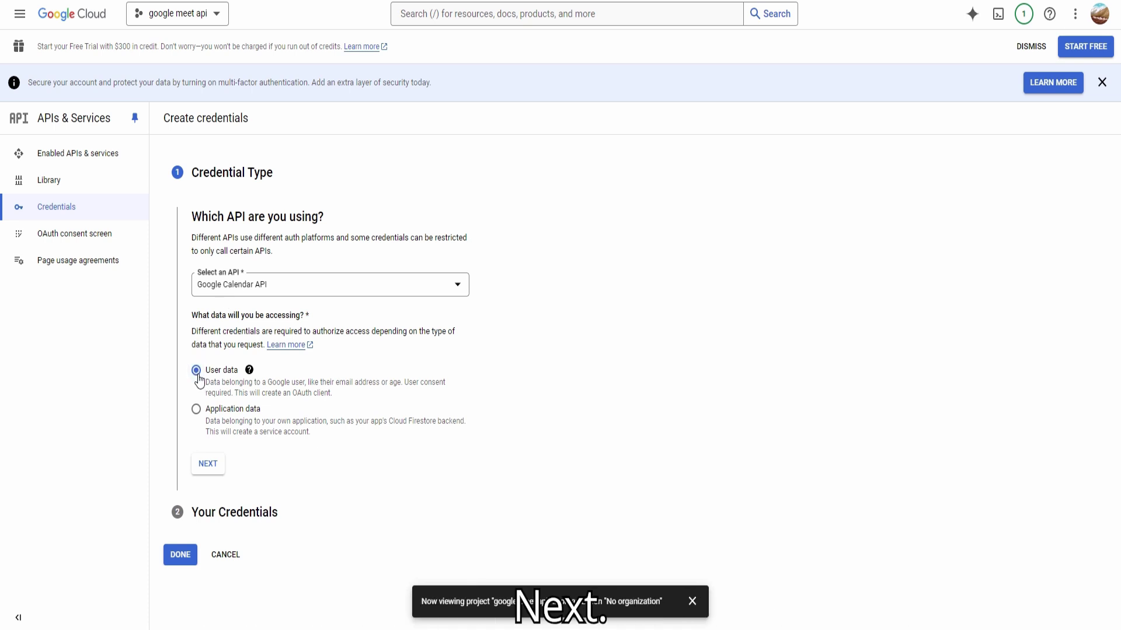
left_click(209, 467)
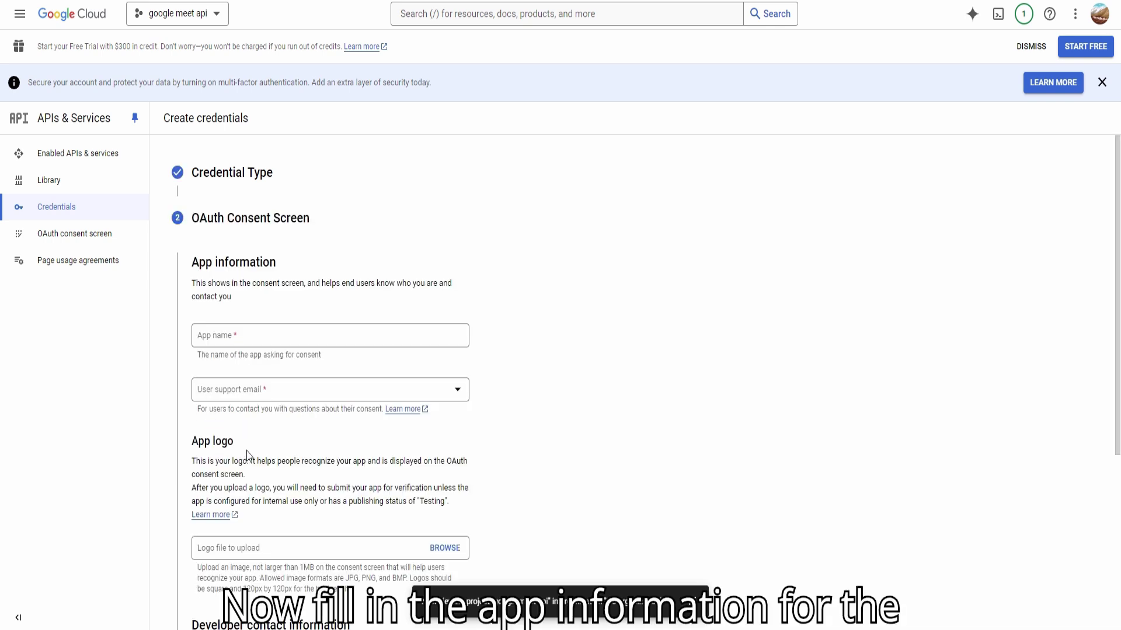
left_click(242, 270)
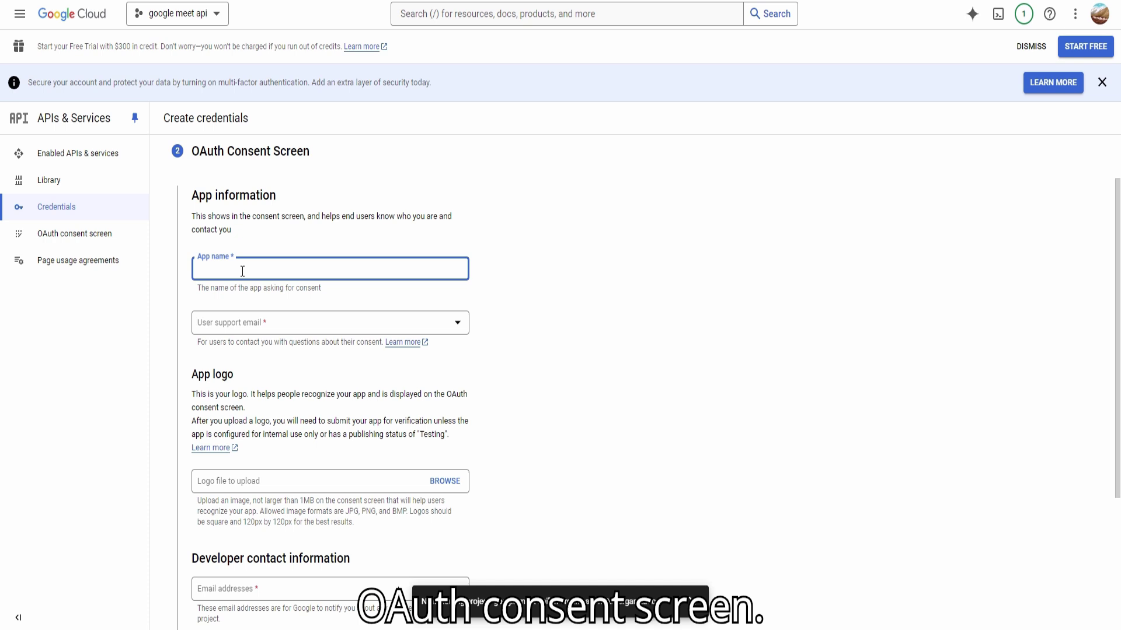
type("Goo")
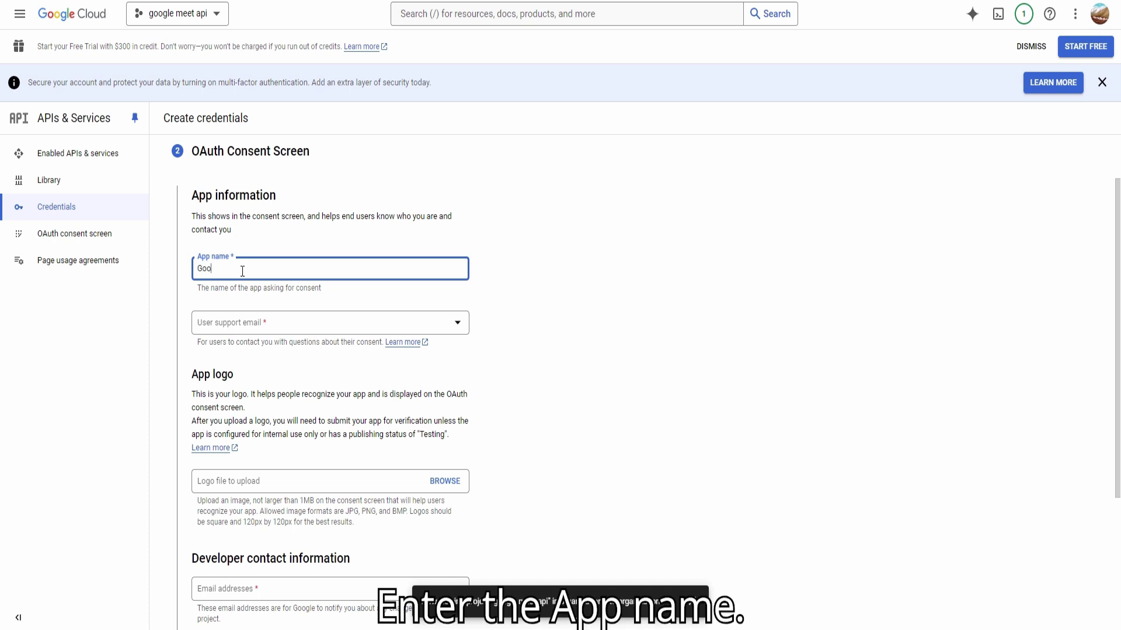
type("gle meet test app")
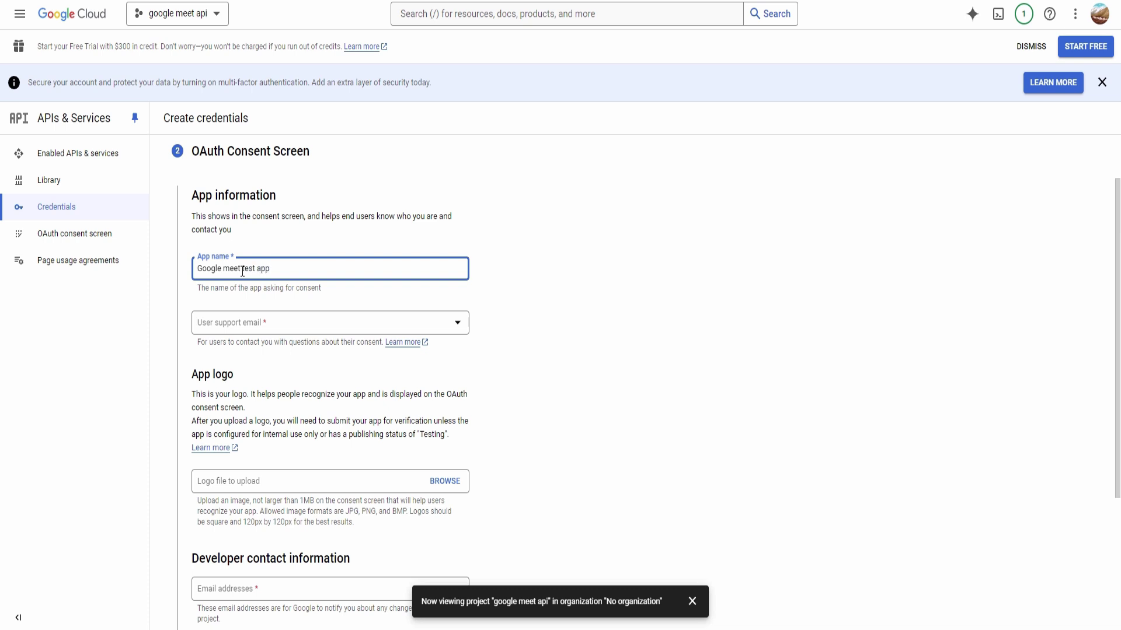
scroll(245, 280, "down", 1)
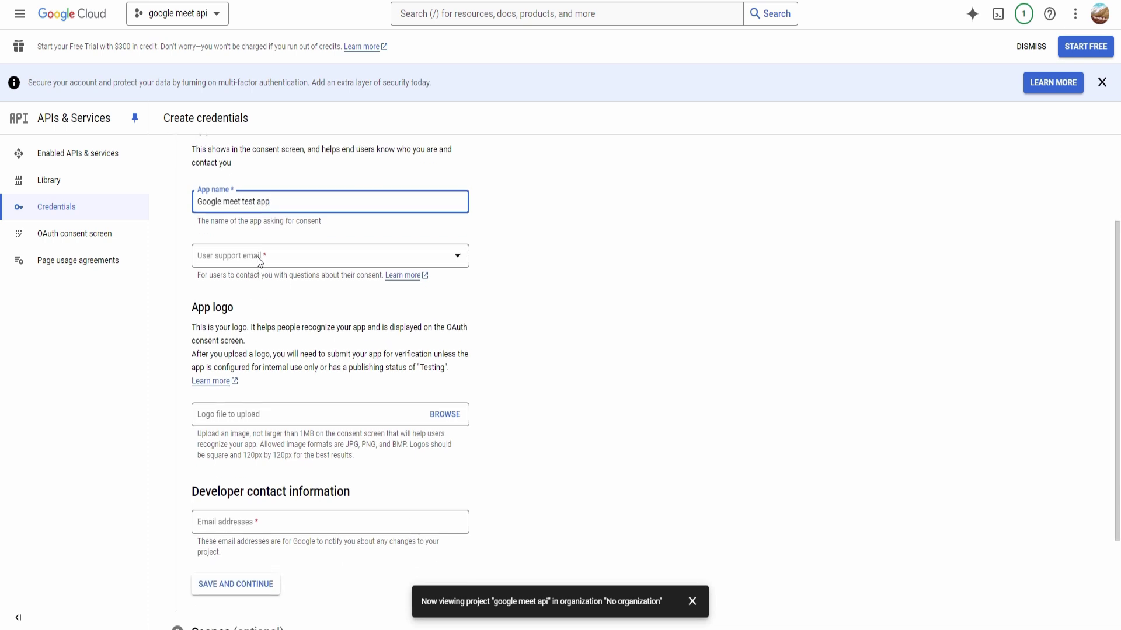
left_click(259, 258)
left_click(257, 263)
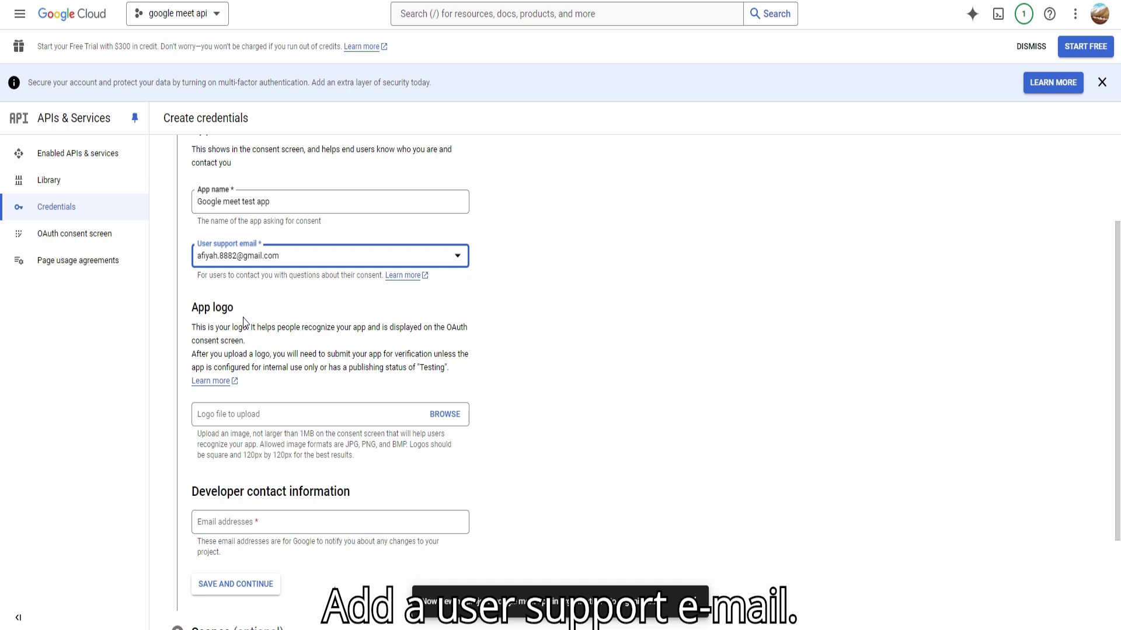
Paste the developer contact email and save the consent screen as 'Google meet test app'
left_click(244, 519)
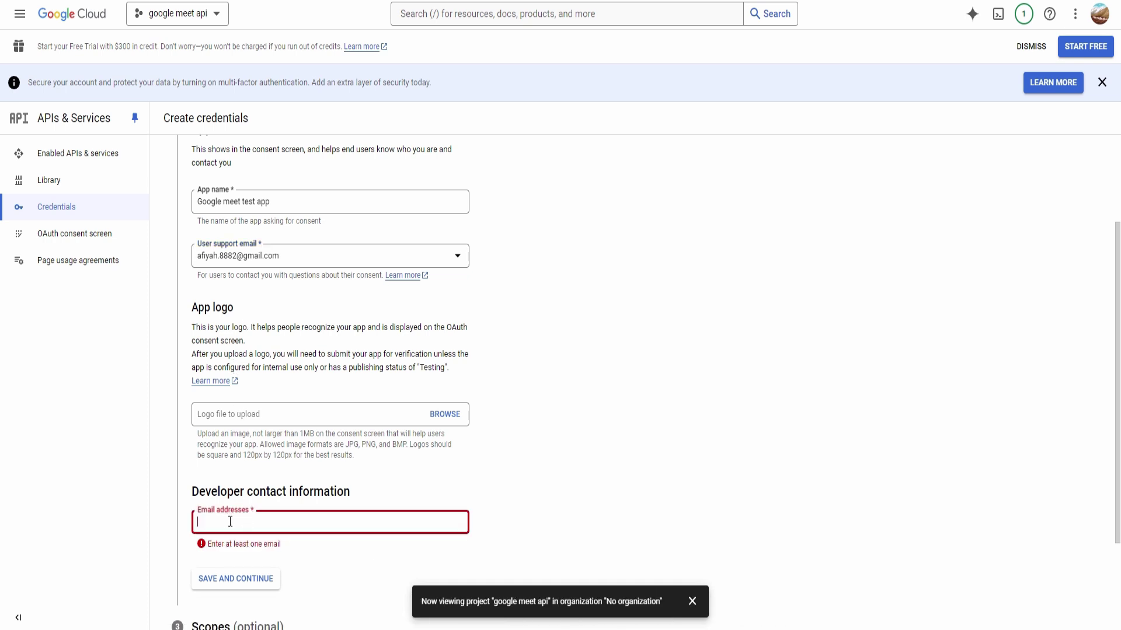
key("ctrl+v")
scroll(298, 503, "down", 2)
key("Return")
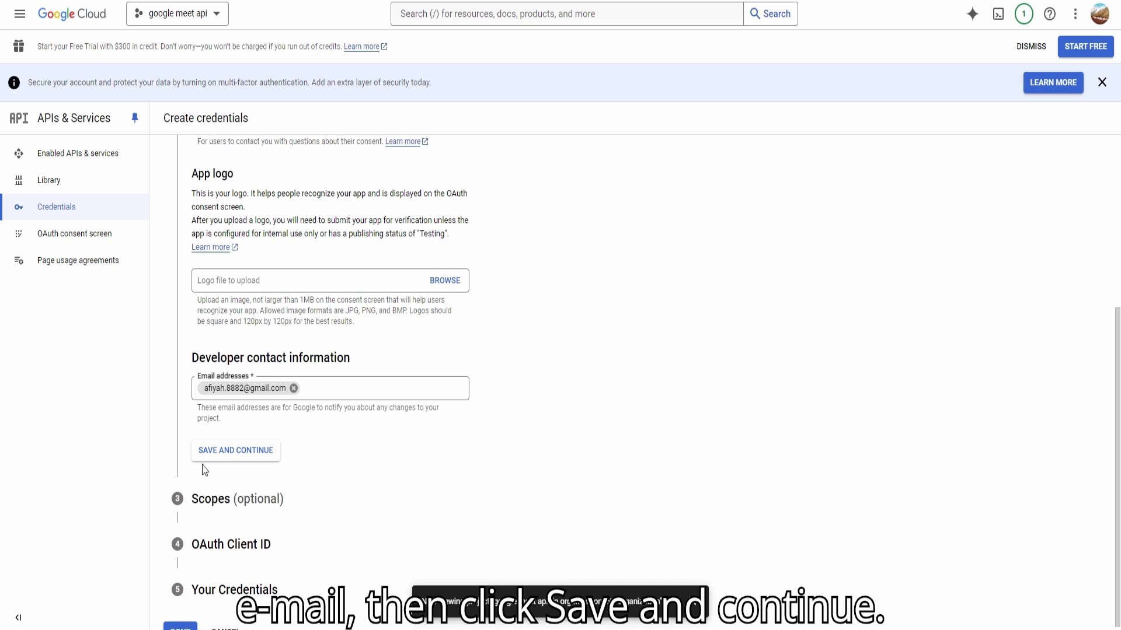
left_click(220, 461)
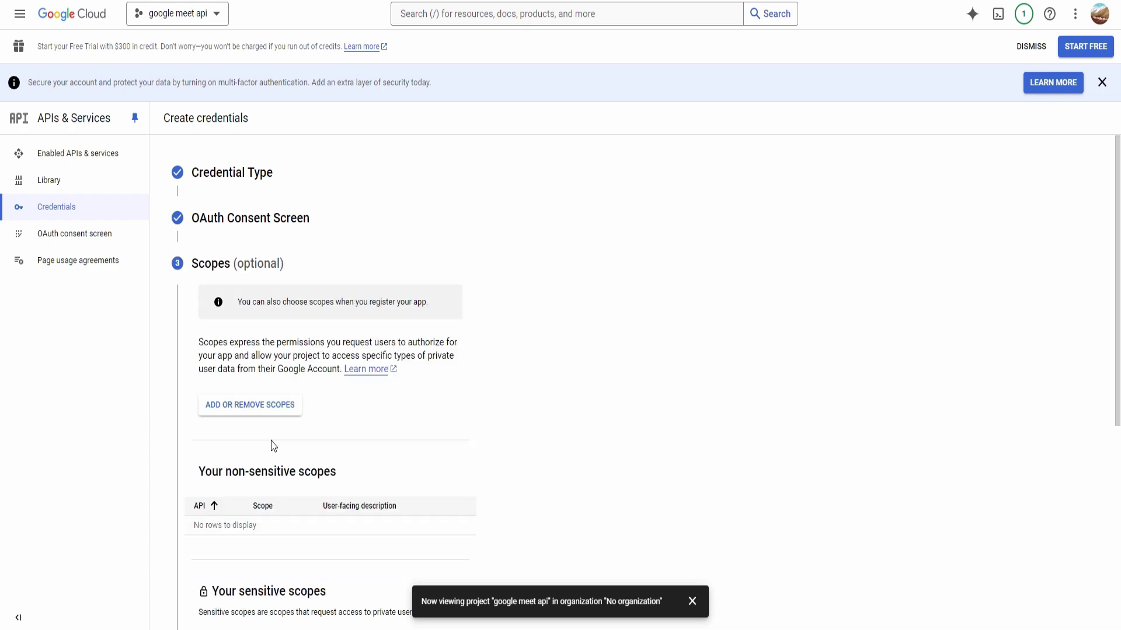
scroll(272, 446, "down", 6)
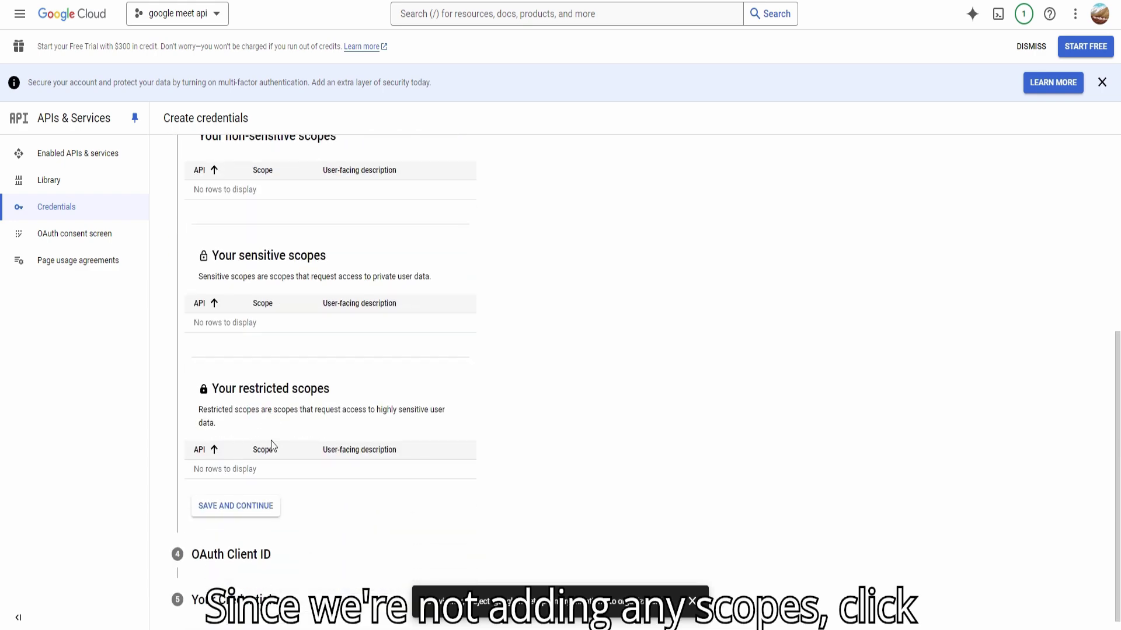
Skip scopes and set up a Web application client keeping the name 'Web client 1'
left_click(215, 490)
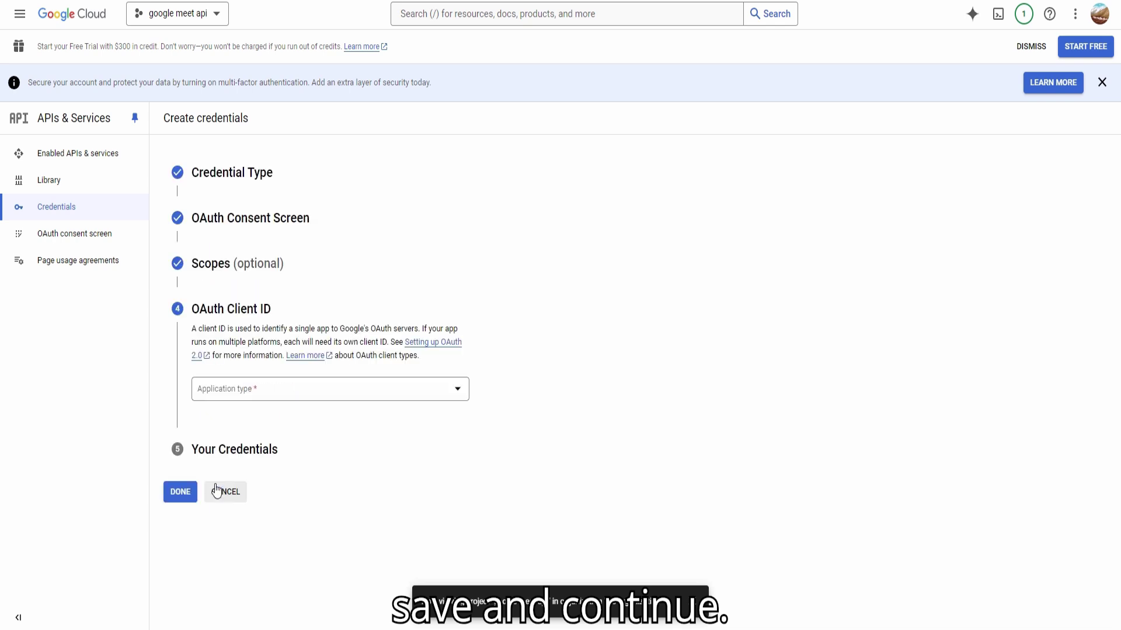
left_click(272, 394)
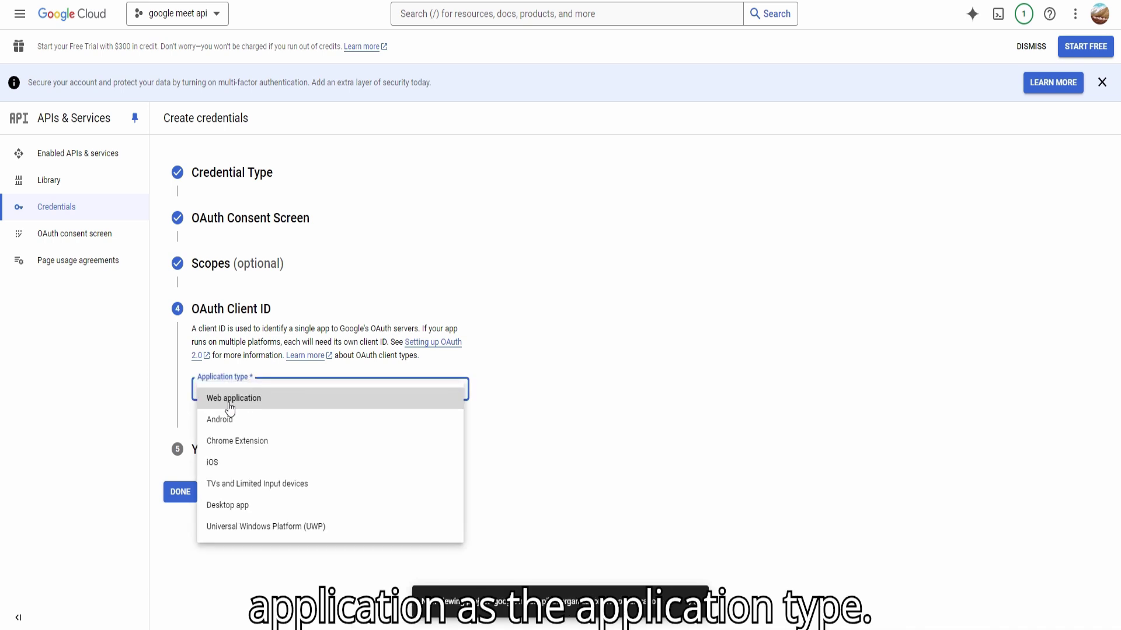
left_click(244, 402)
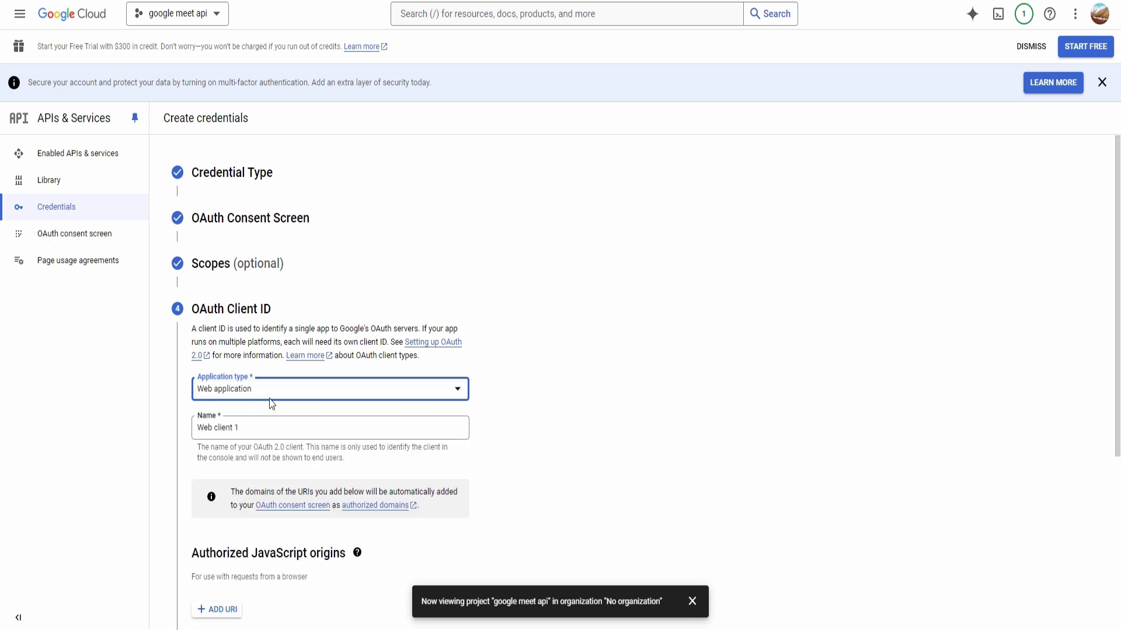
scroll(272, 401, "down", 2)
left_click_drag(247, 295, 181, 296)
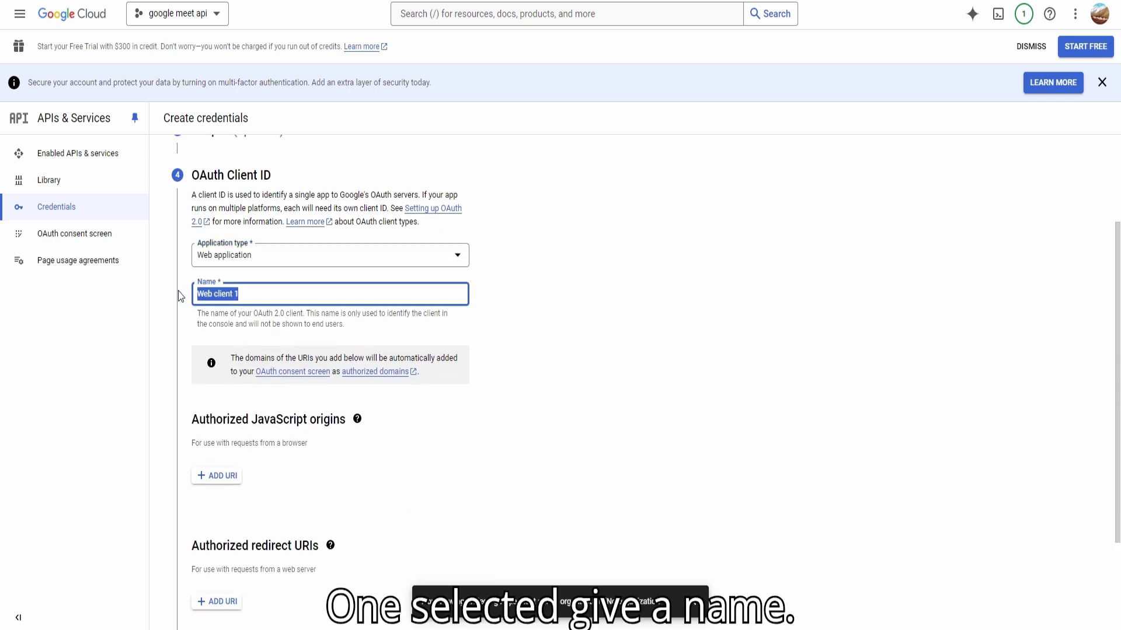
left_click(531, 350)
scroll(227, 416, "down", 1)
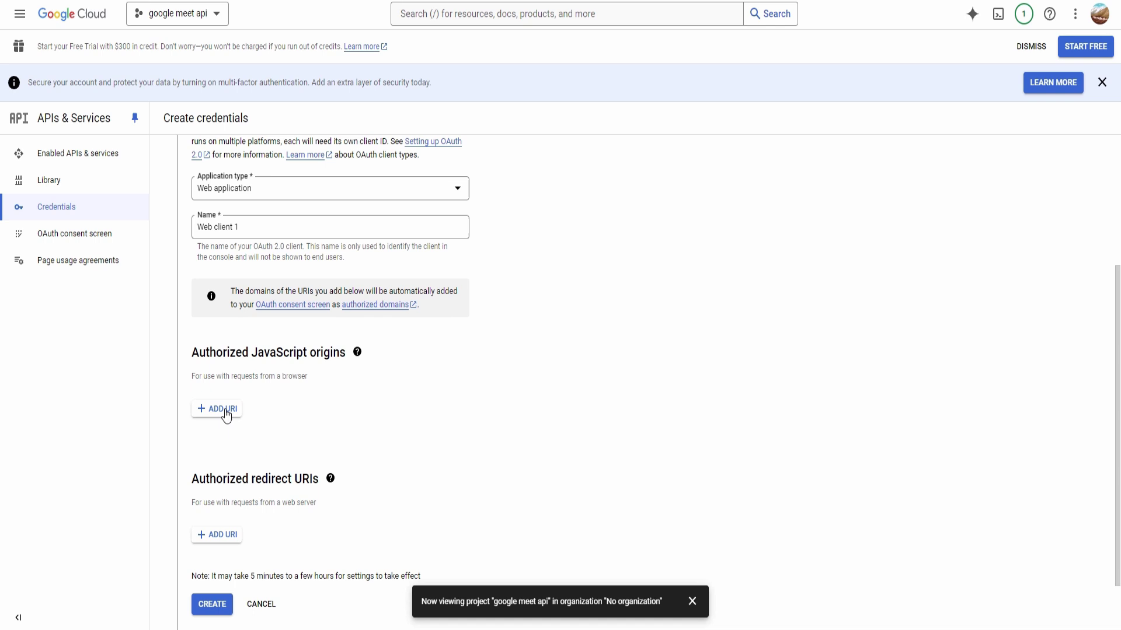
scroll(257, 419, "down", 1)
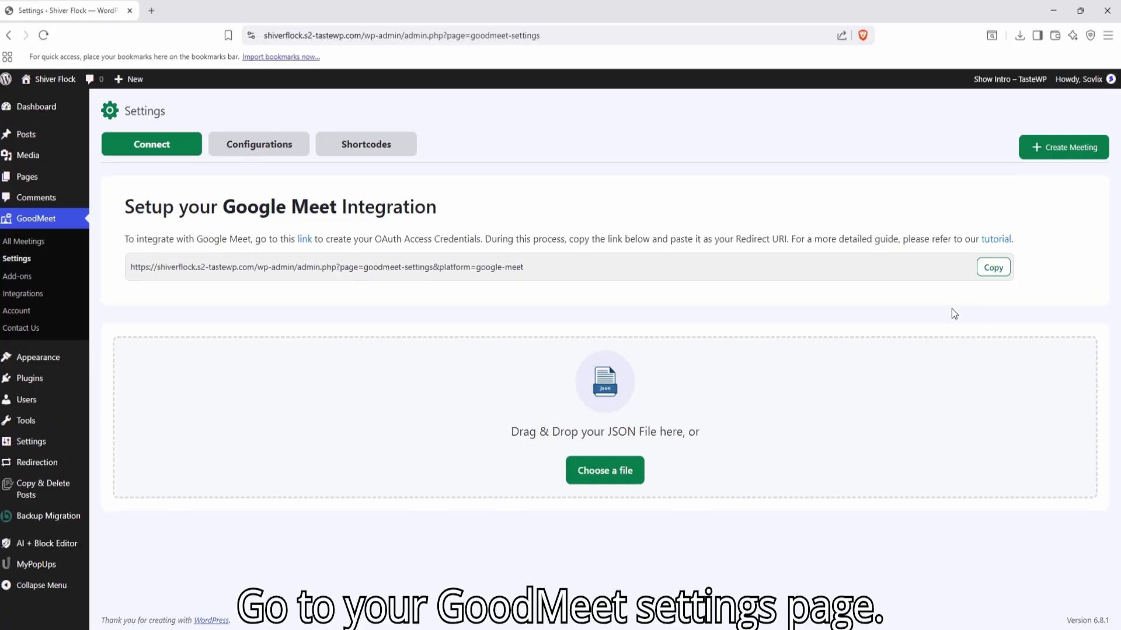
Add GoodMeet's redirect URL as an authorized redirect URI and create the OAuth client
left_click(984, 271)
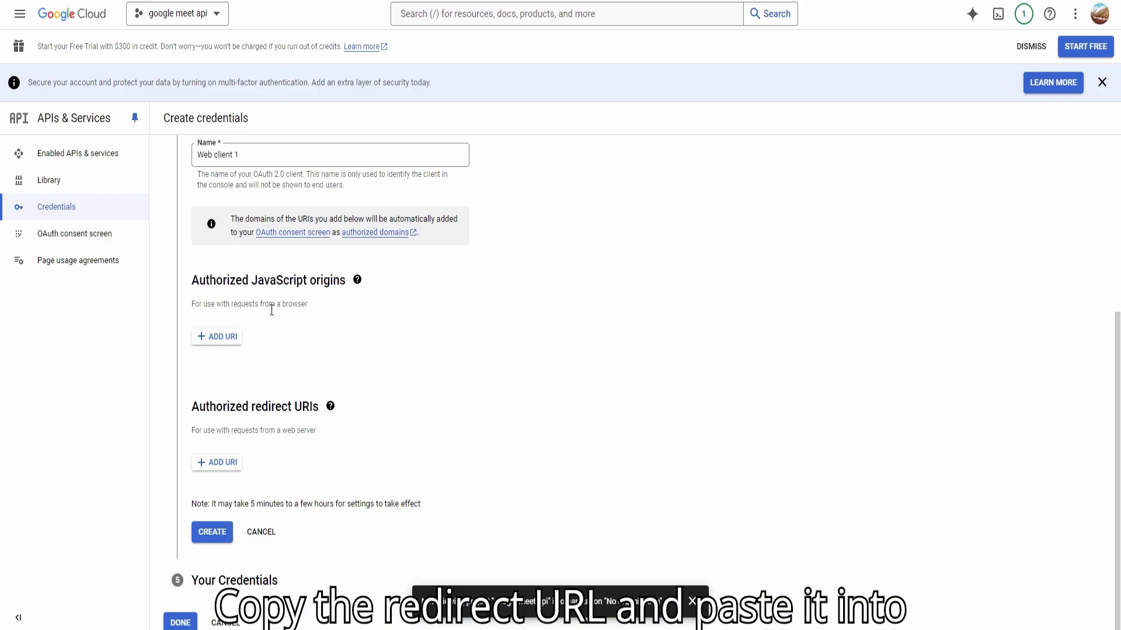
left_click(230, 462)
key("ctrl+v")
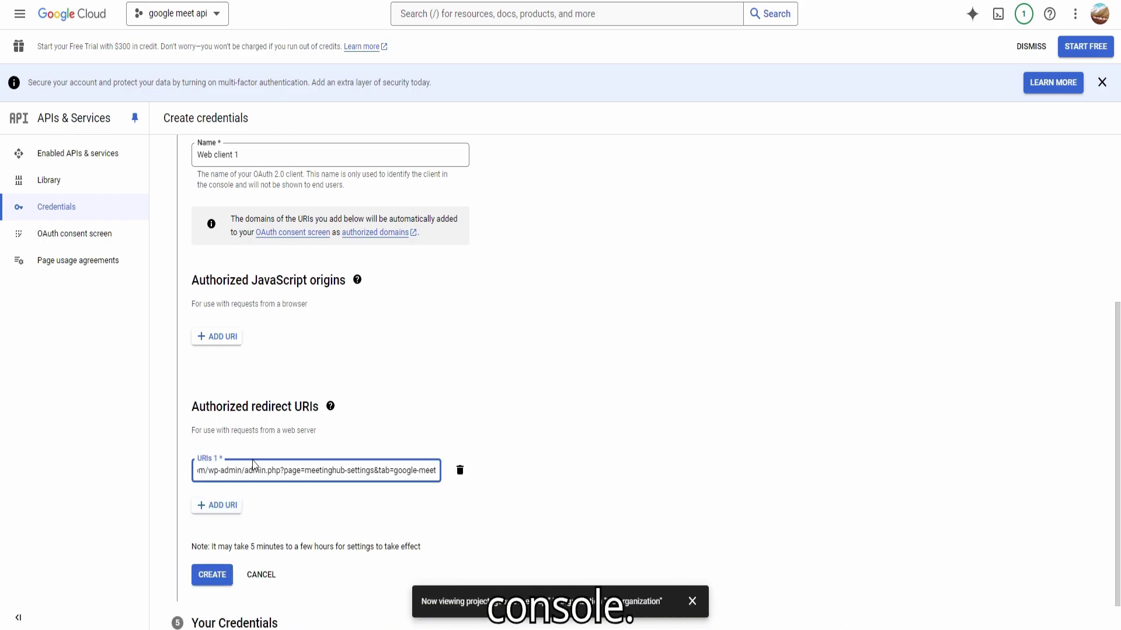
scroll(233, 470, "down", 1)
left_click(210, 533)
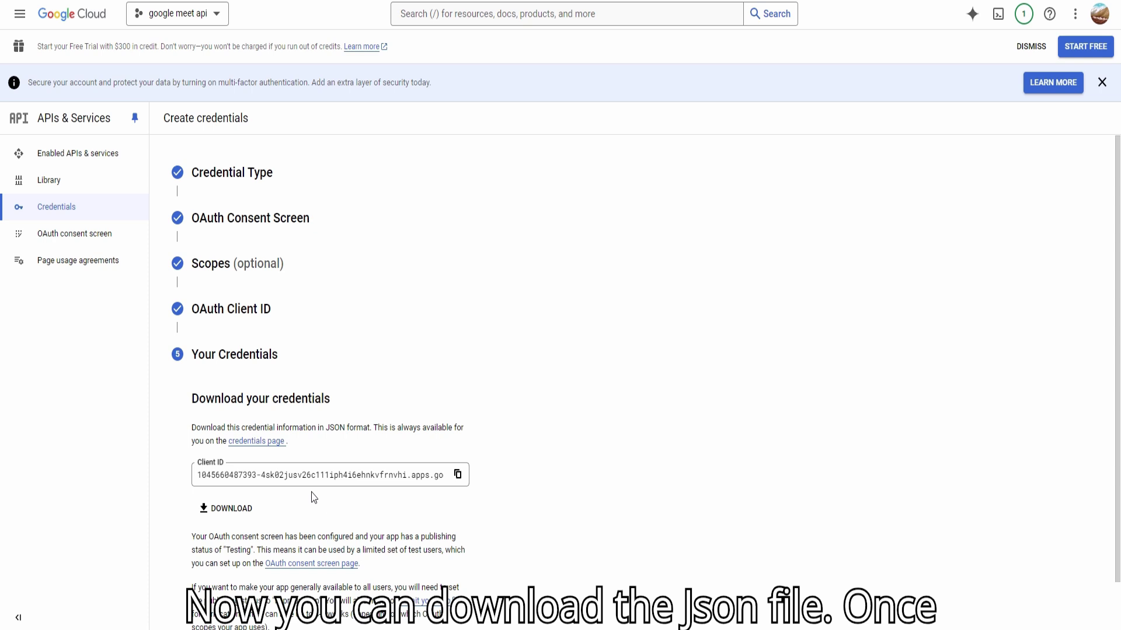
Finish the credentials wizard and publish the Google meet test app to production
scroll(307, 491, "down", 1)
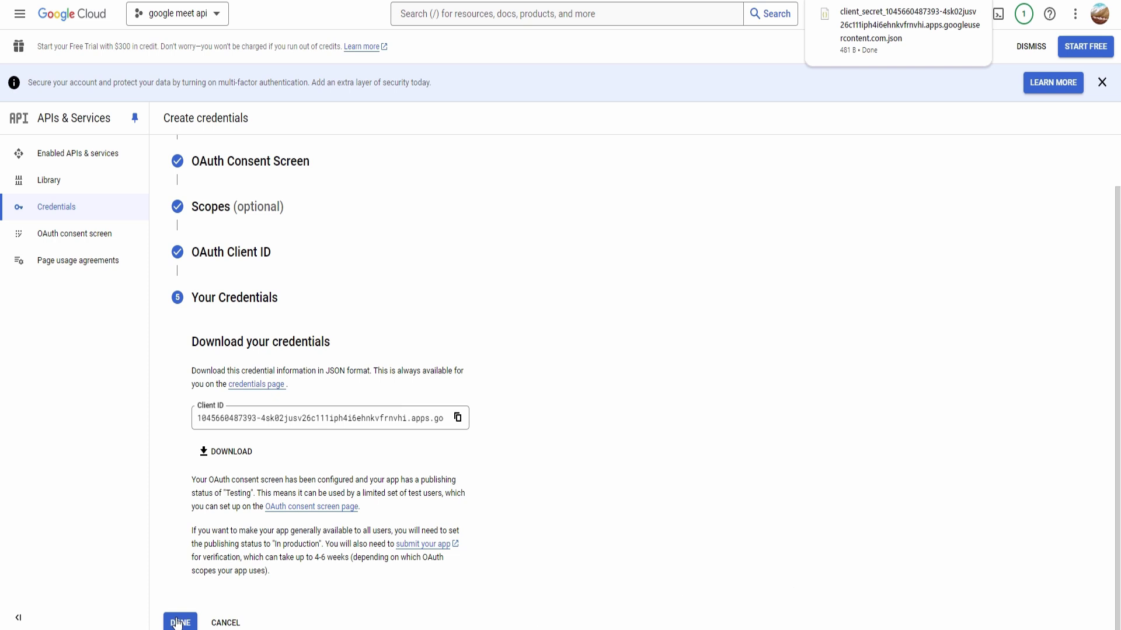
left_click(178, 624)
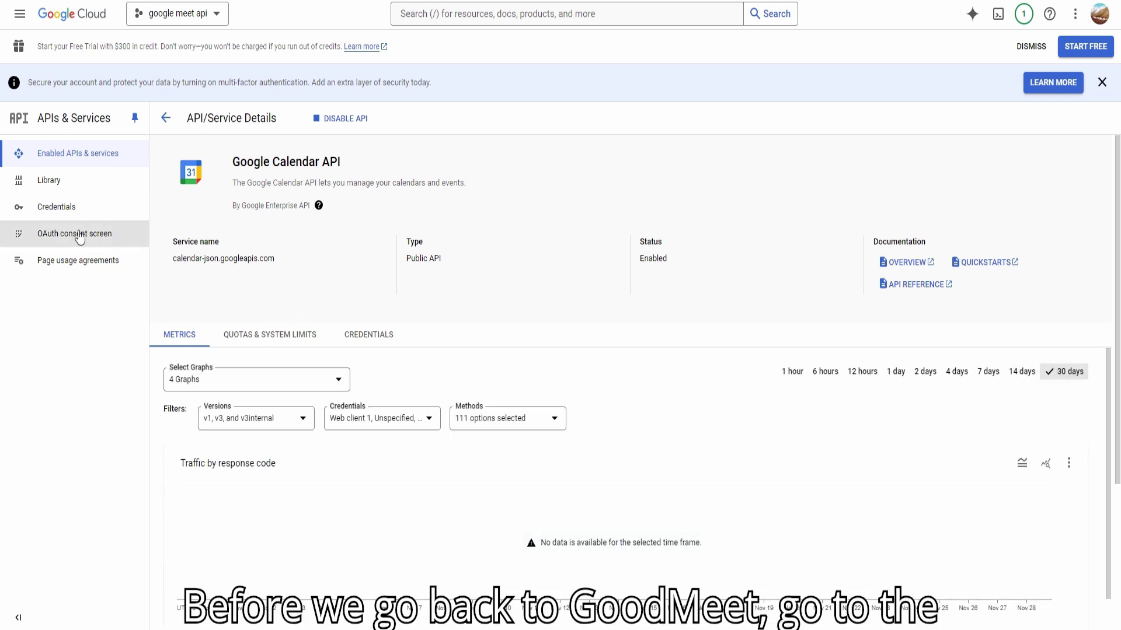
left_click(78, 240)
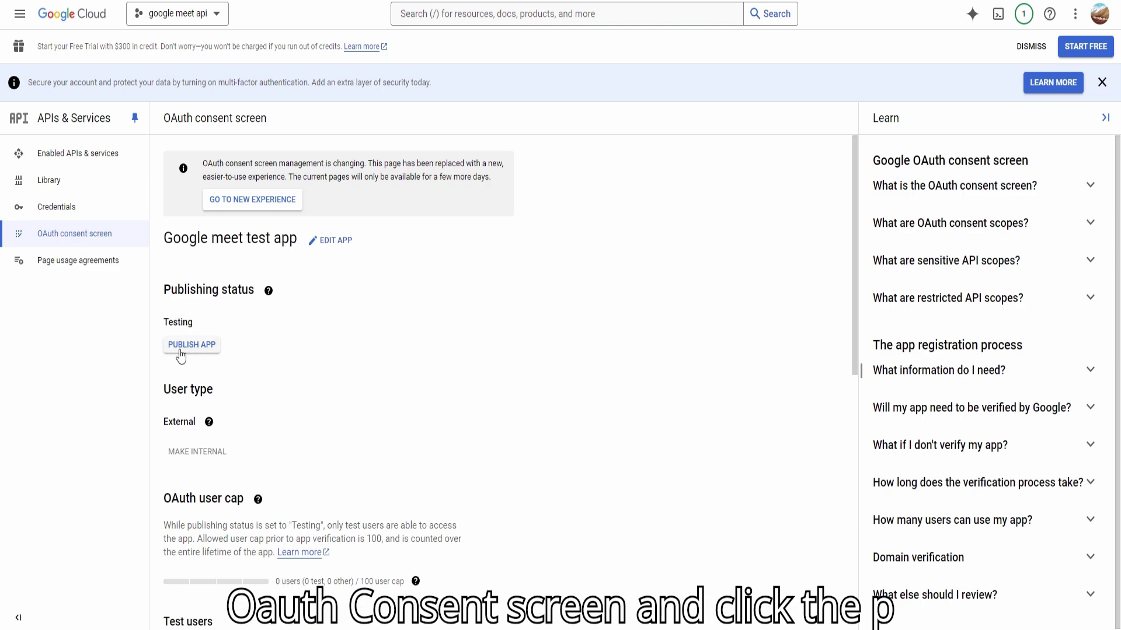
left_click(188, 349)
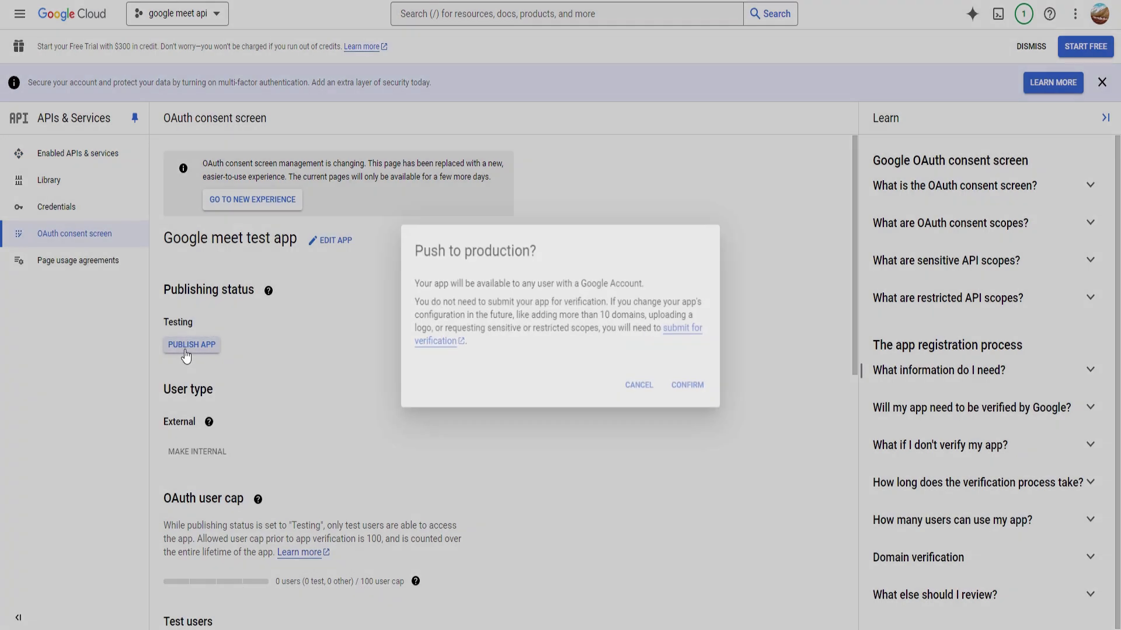
left_click(687, 389)
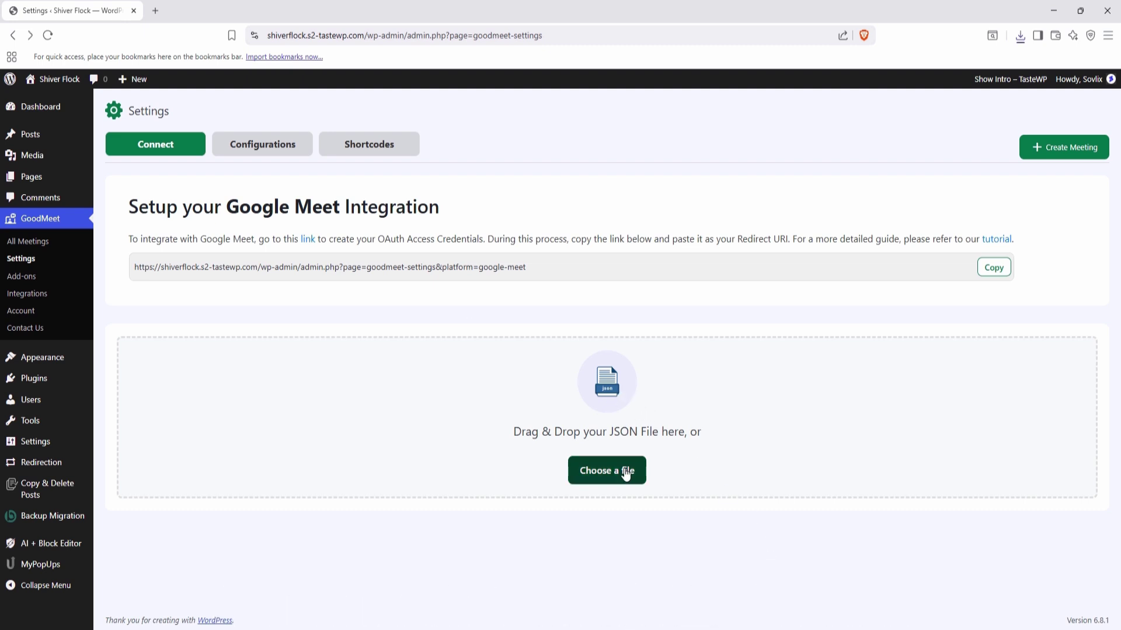
Upload the downloaded client credentials JSON file to GoodMeet
left_click(607, 470)
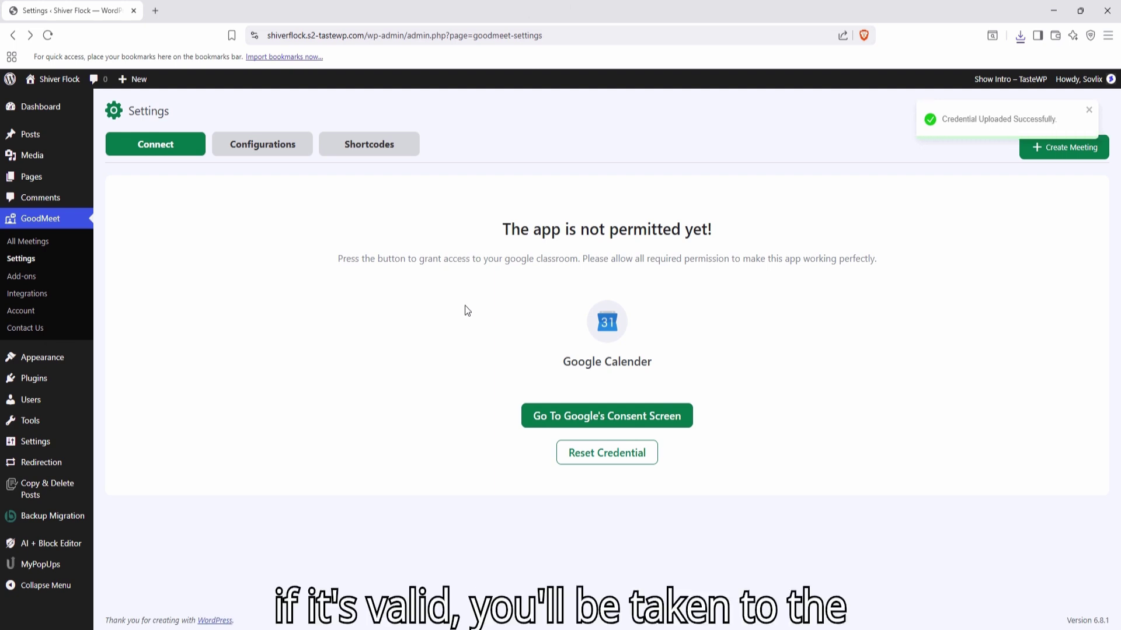
Sign in with the Google account and grant both Calendar permissions via Select all
left_click(605, 418)
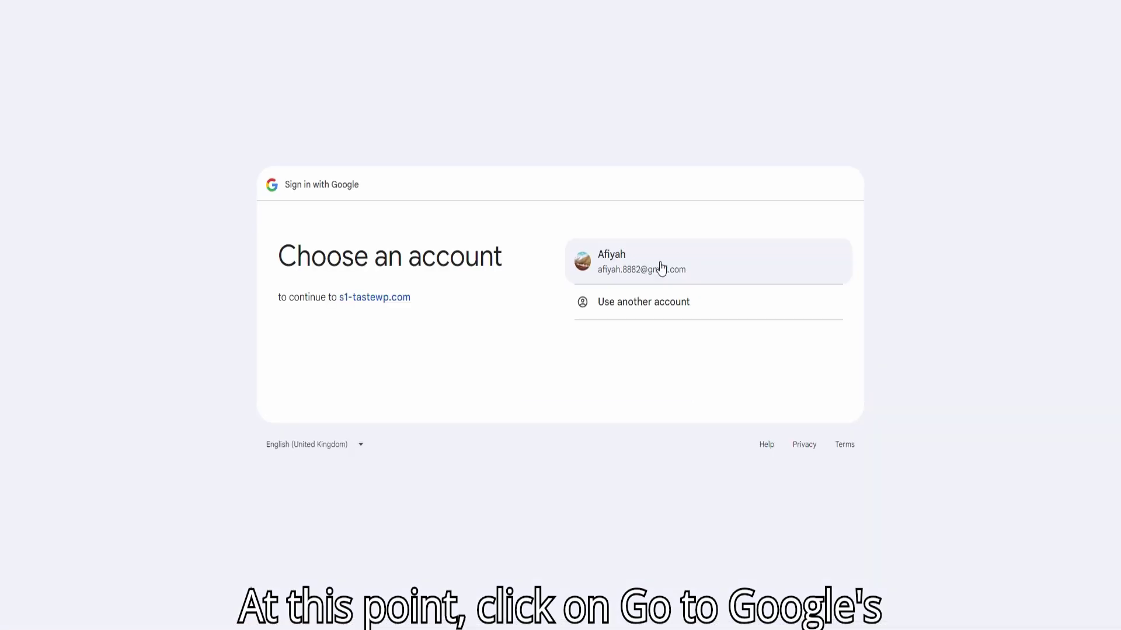
left_click(662, 268)
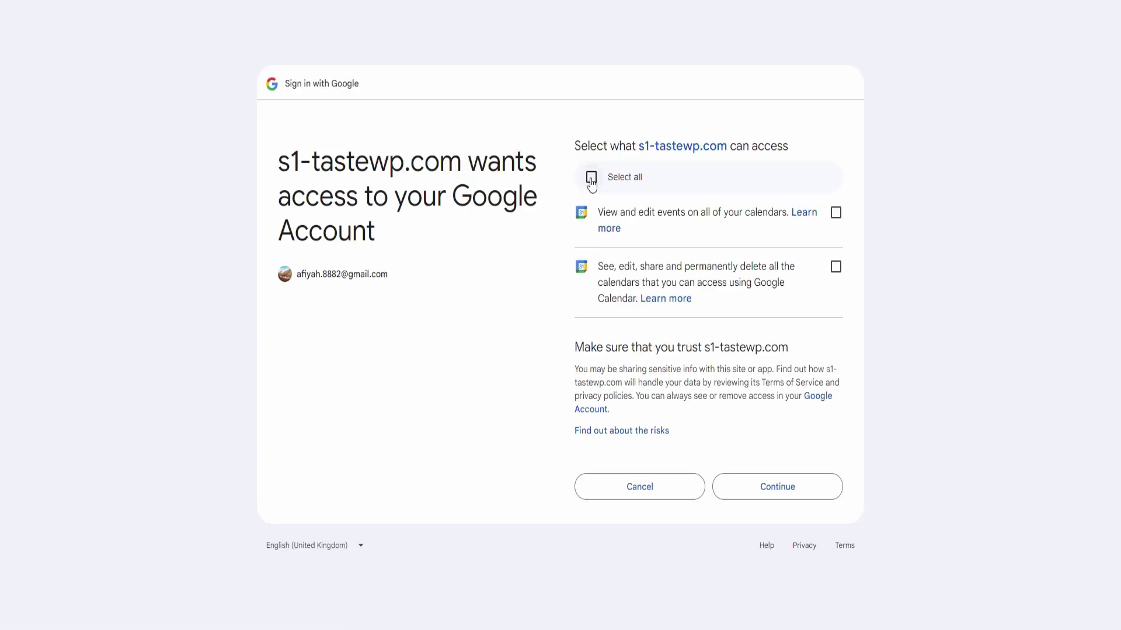
left_click(591, 178)
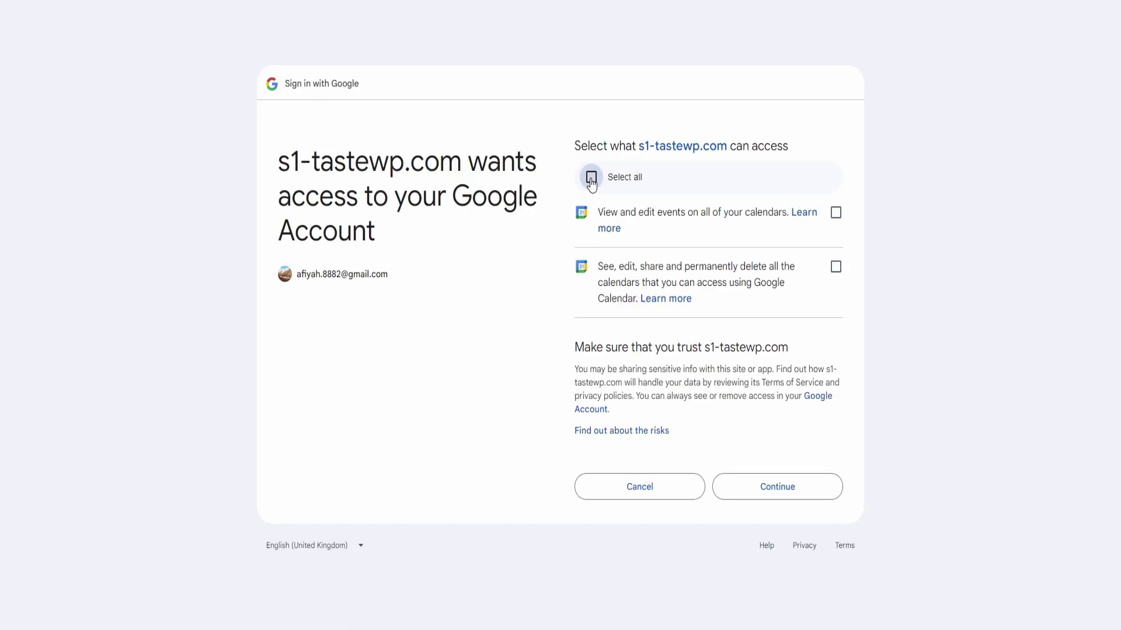
left_click(789, 491)
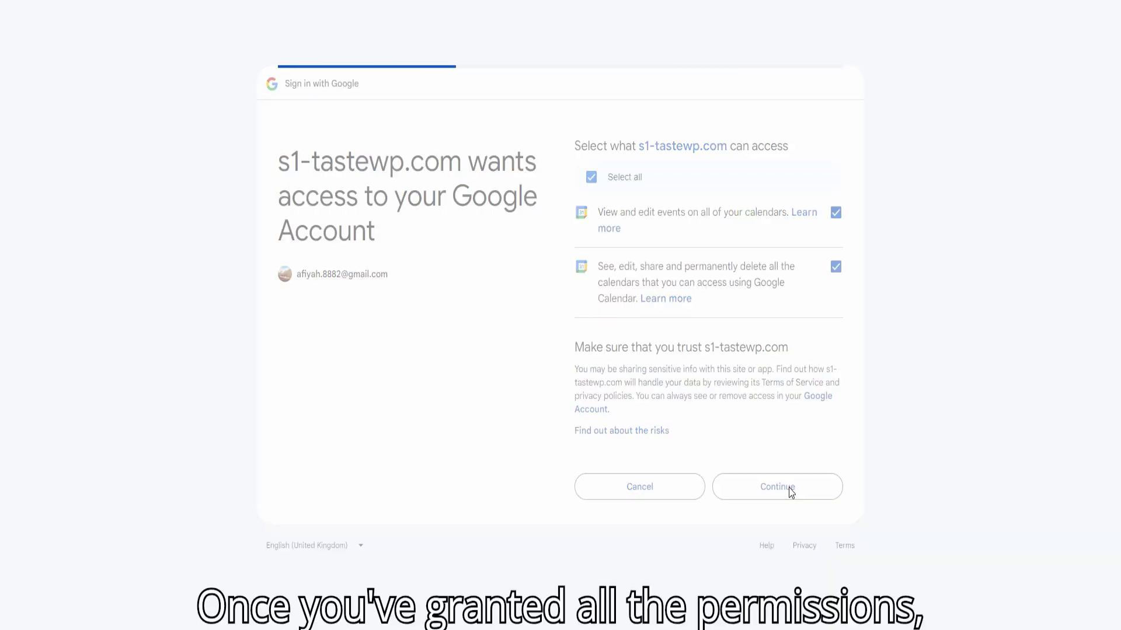